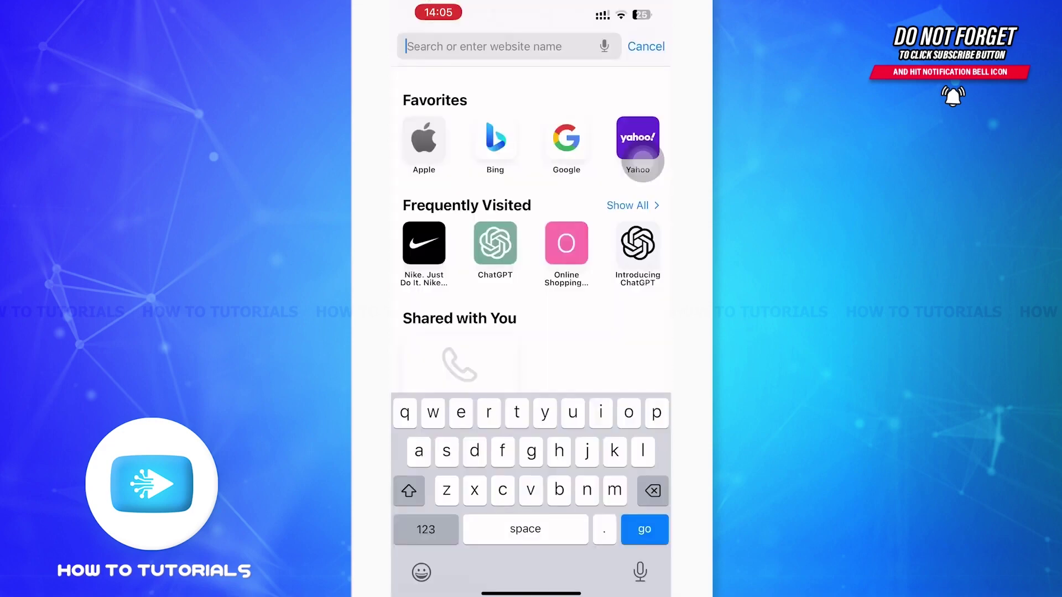
pyautogui.write('yan')
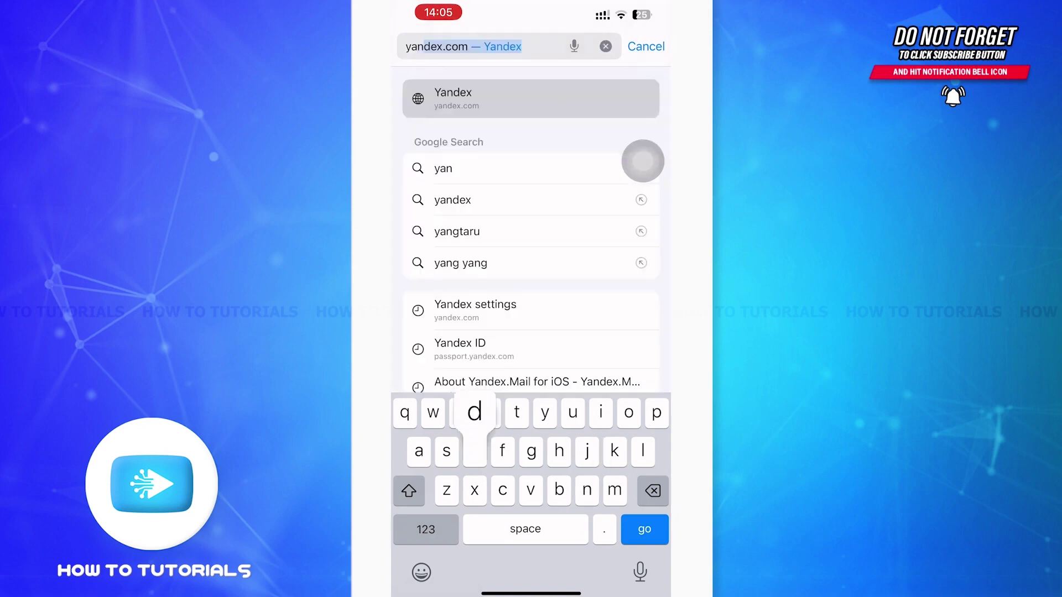
pyautogui.write('de')
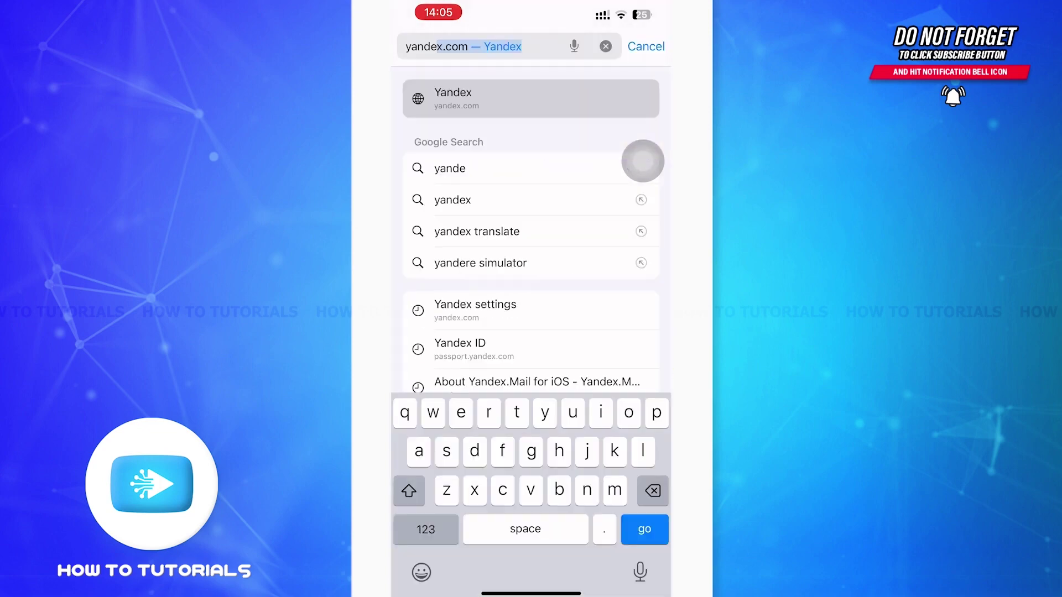
# Accept the autocompleted 'yandex.com' address from 'yande' and load the Yandex home page
pyautogui.press('Return')
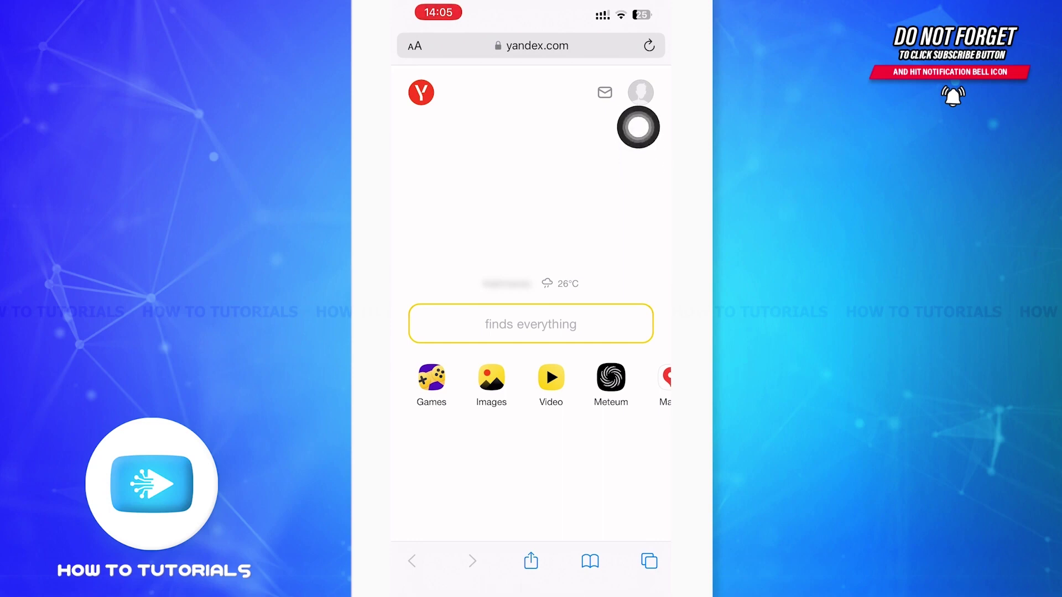
# Open Yandex ID from the profile avatar and switch to its Data tab
pyautogui.click(641, 93)
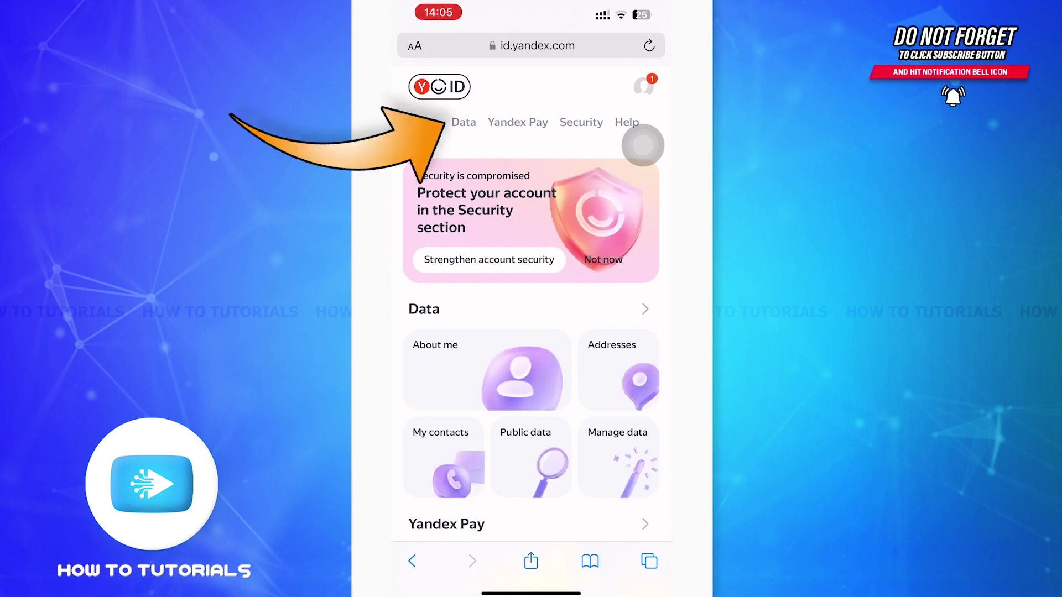
pyautogui.click(462, 151)
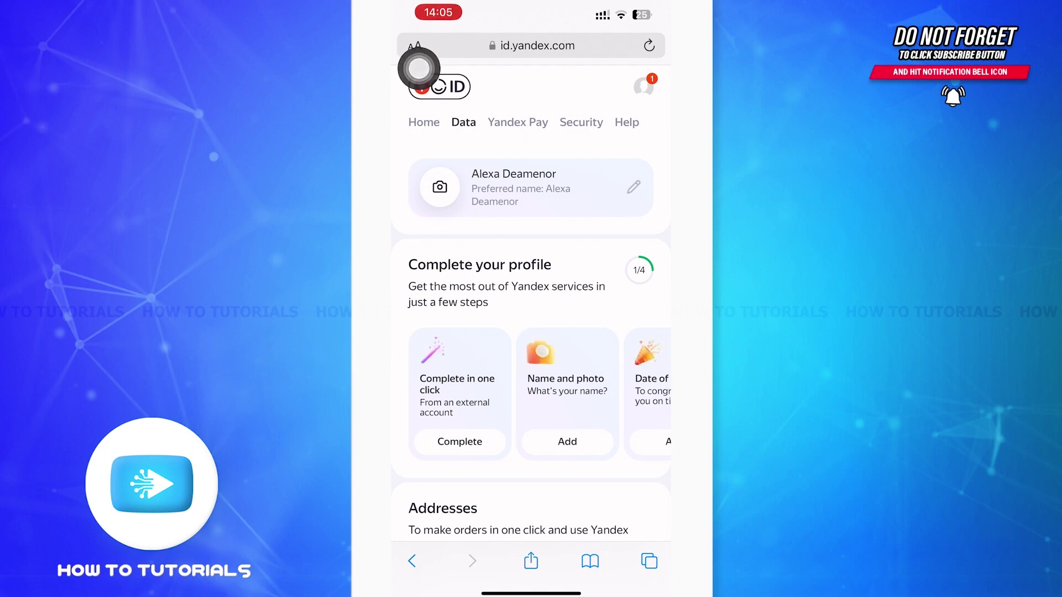
pyautogui.scroll(-10, 531, 333)
pyautogui.scroll(-5, 531, 332)
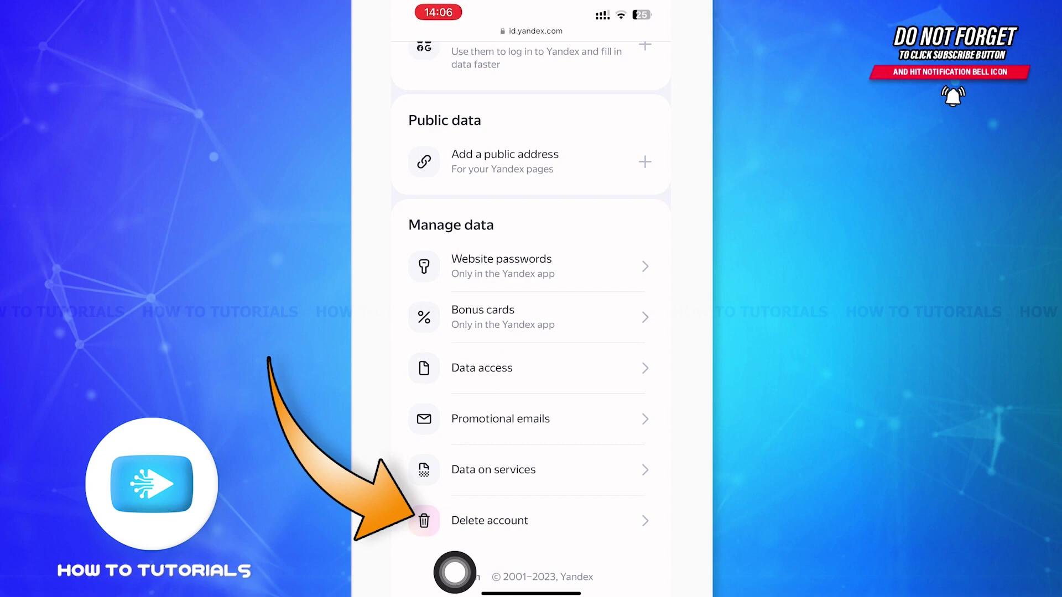
# Choose Delete account under Manage data to reach the Deleting account page
pyautogui.click(490, 520)
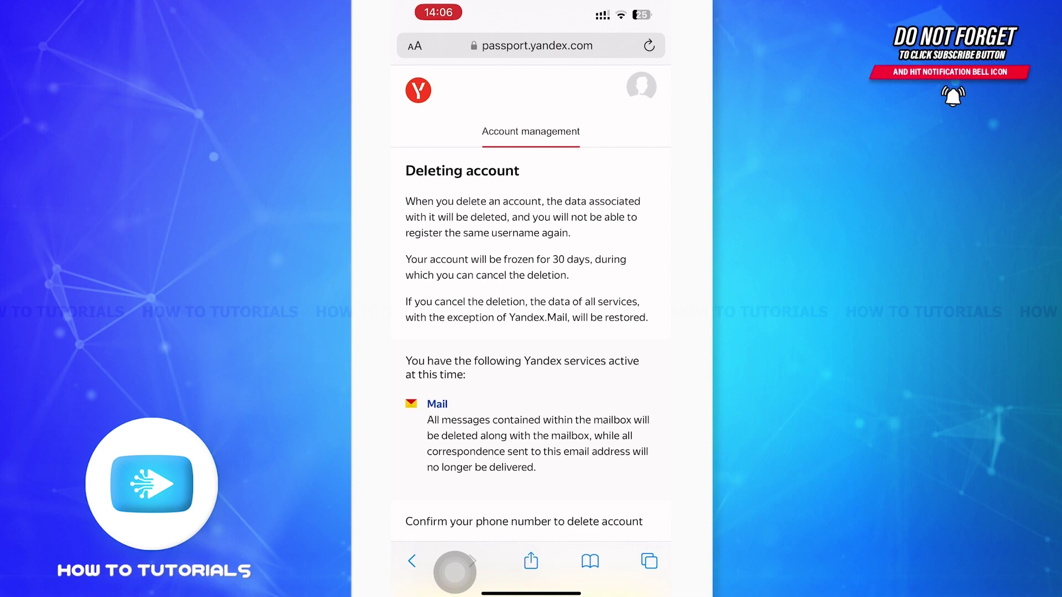
pyautogui.scroll(-4, 531, 332)
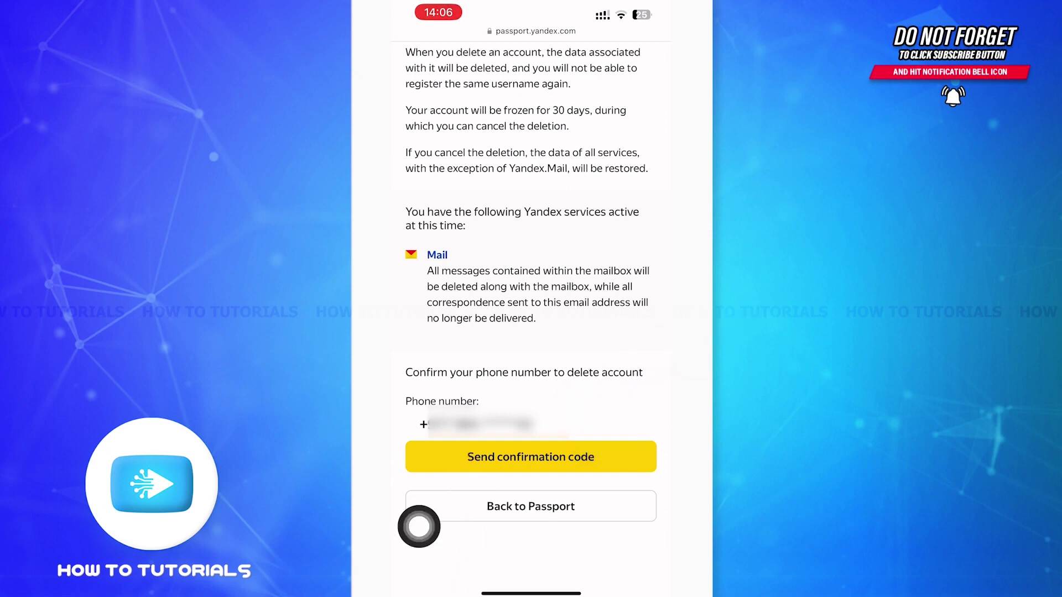
# Request an SMS confirmation code, enter it, and confirm the phone number
pyautogui.click(530, 457)
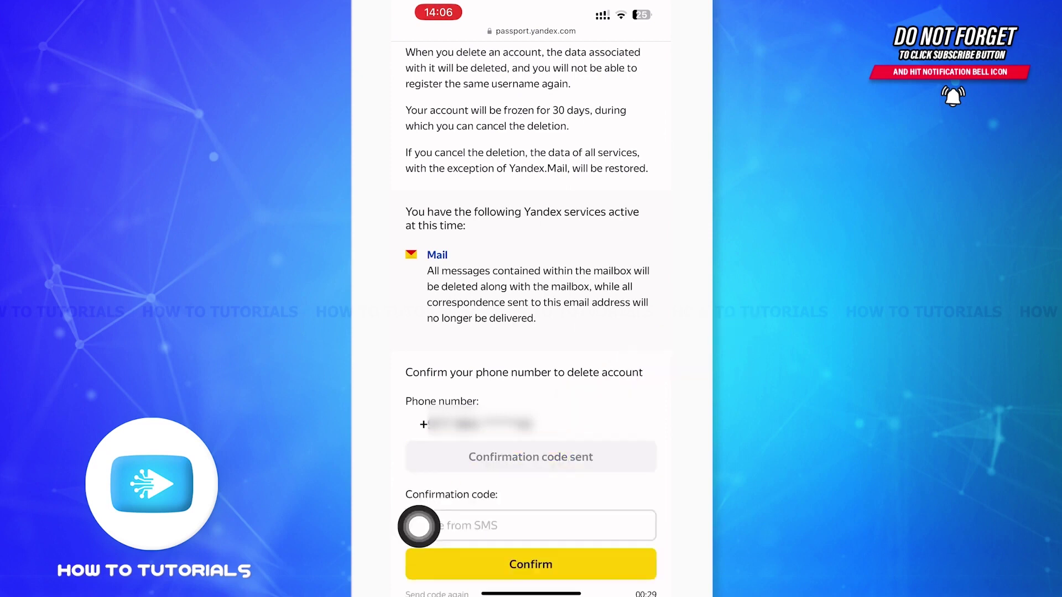
pyautogui.scroll(-3, 420, 525)
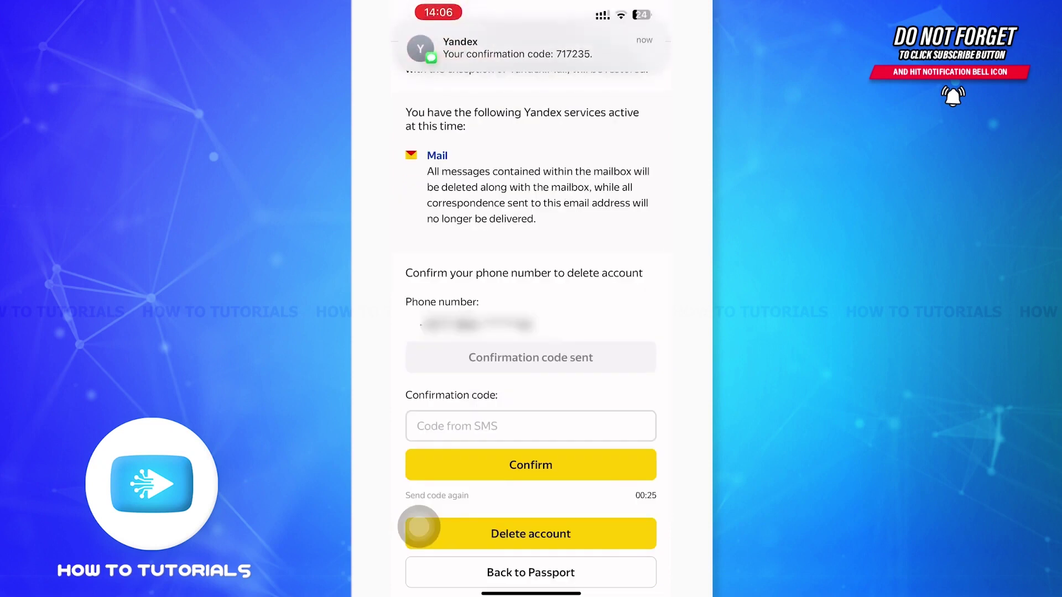
pyautogui.click(530, 426)
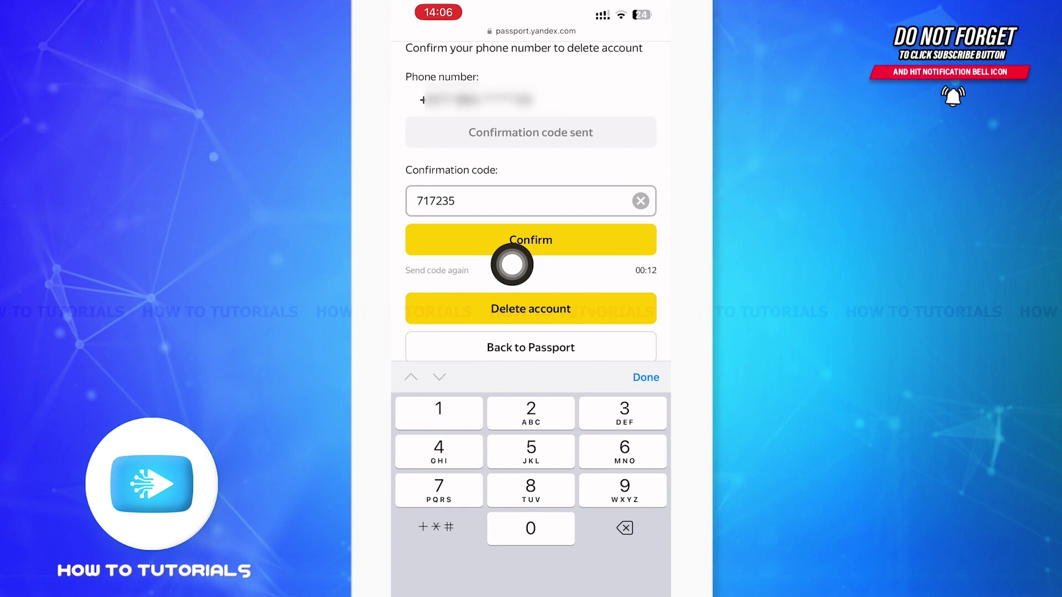
pyautogui.click(418, 262)
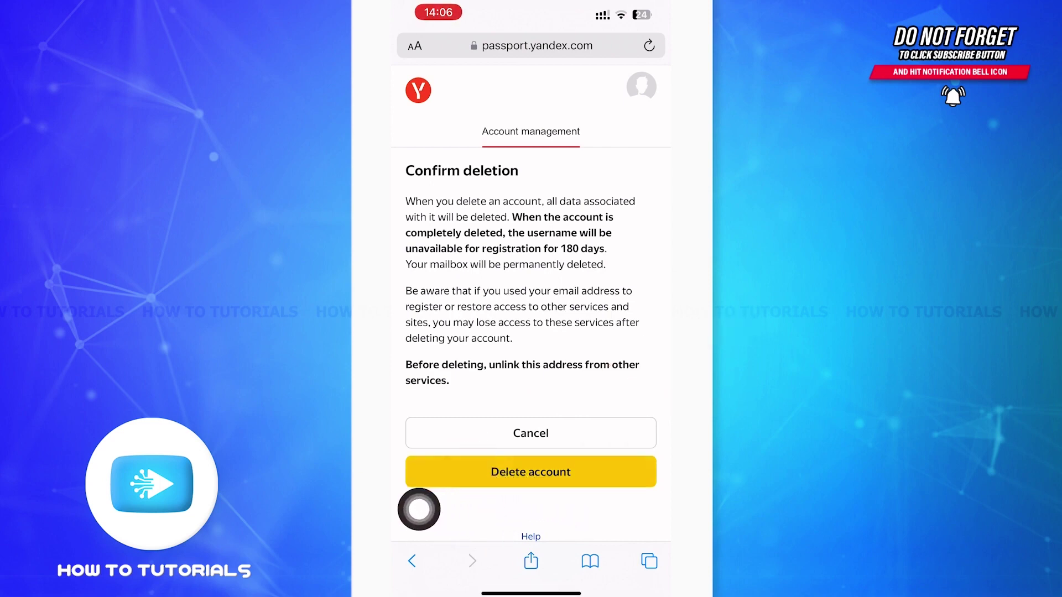
# Choose Delete account and re-enter the account password to confirm
pyautogui.click(529, 472)
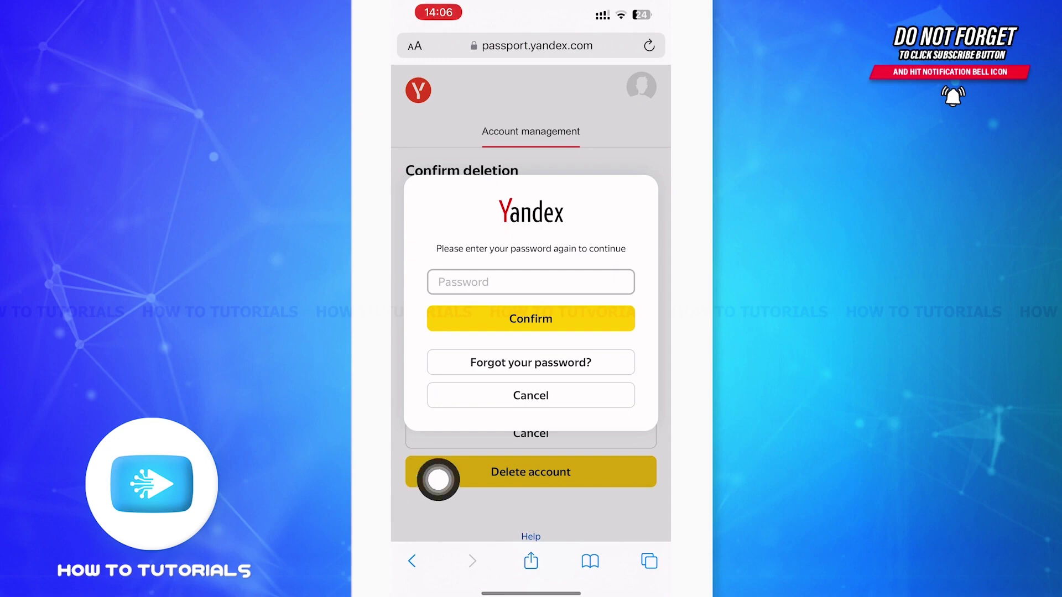
pyautogui.click(449, 292)
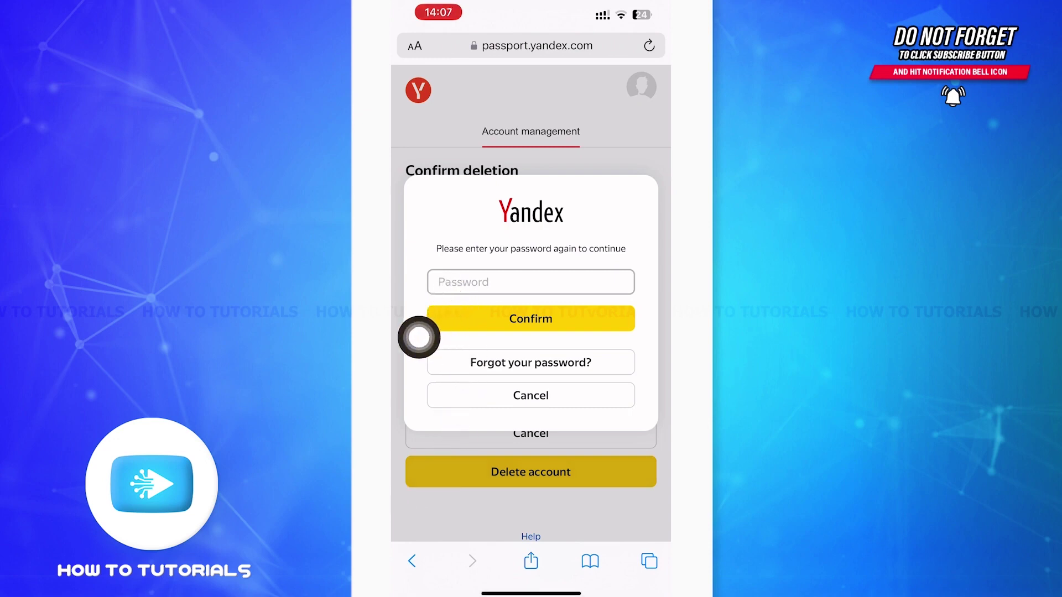
pyautogui.write('••••••••••')
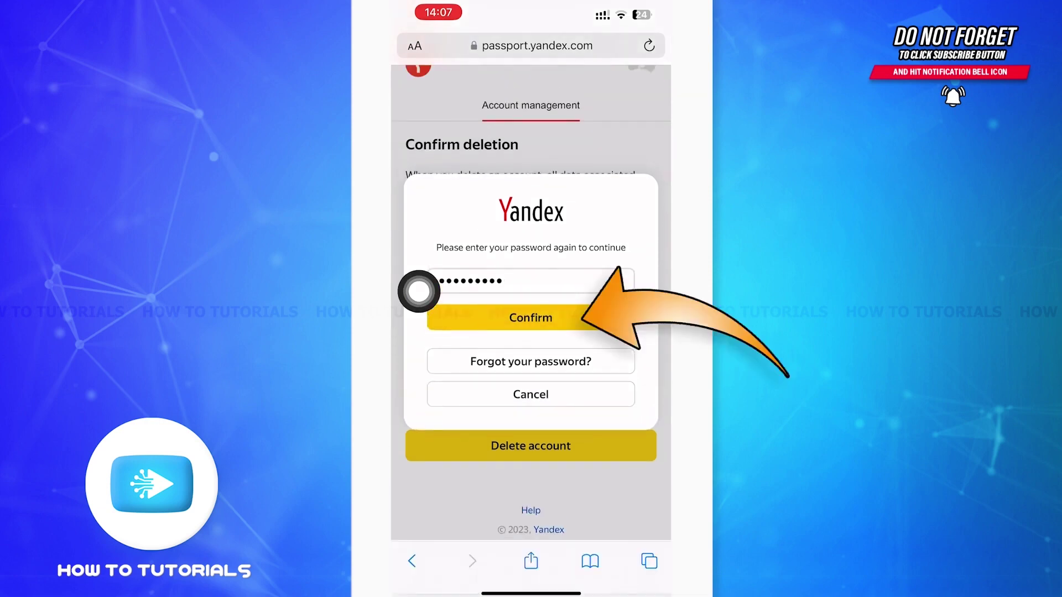
pyautogui.click(428, 309)
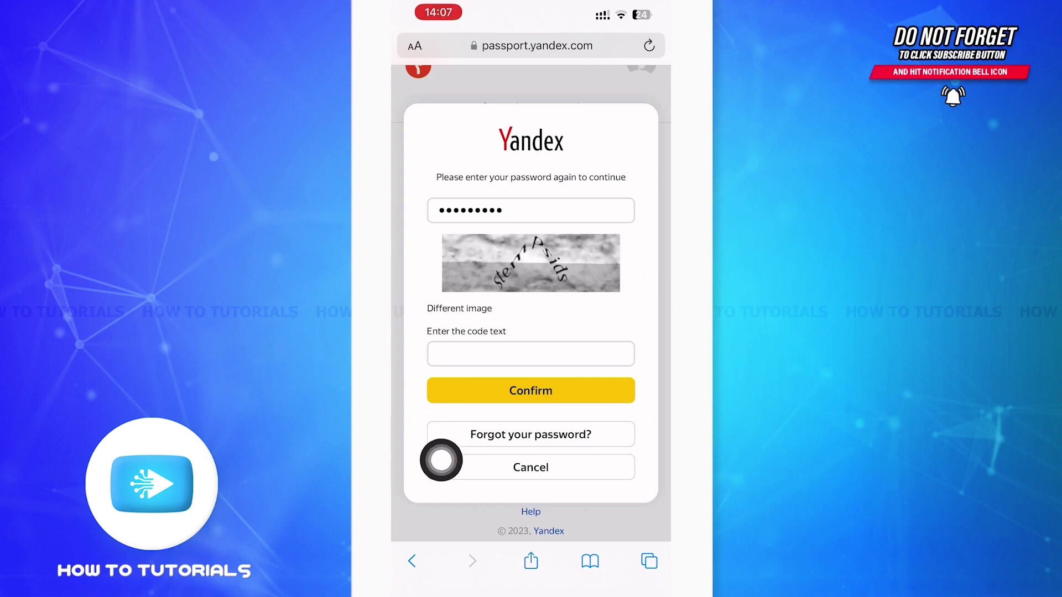
# Enter the captcha text and confirm the password and captcha
pyautogui.click(462, 354)
pyautogui.write('Stem psids')
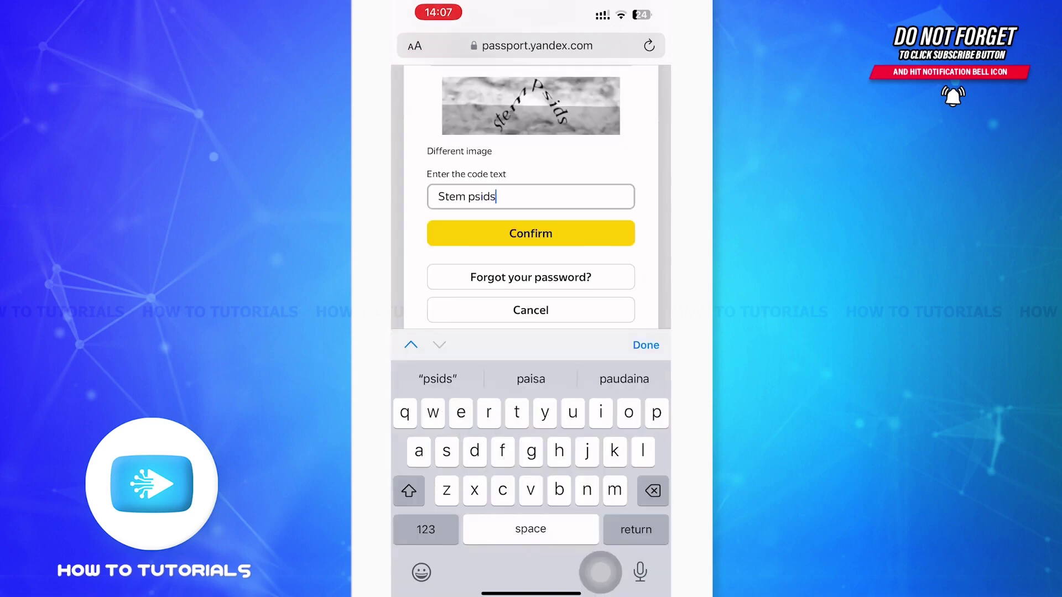
pyautogui.press('Return')
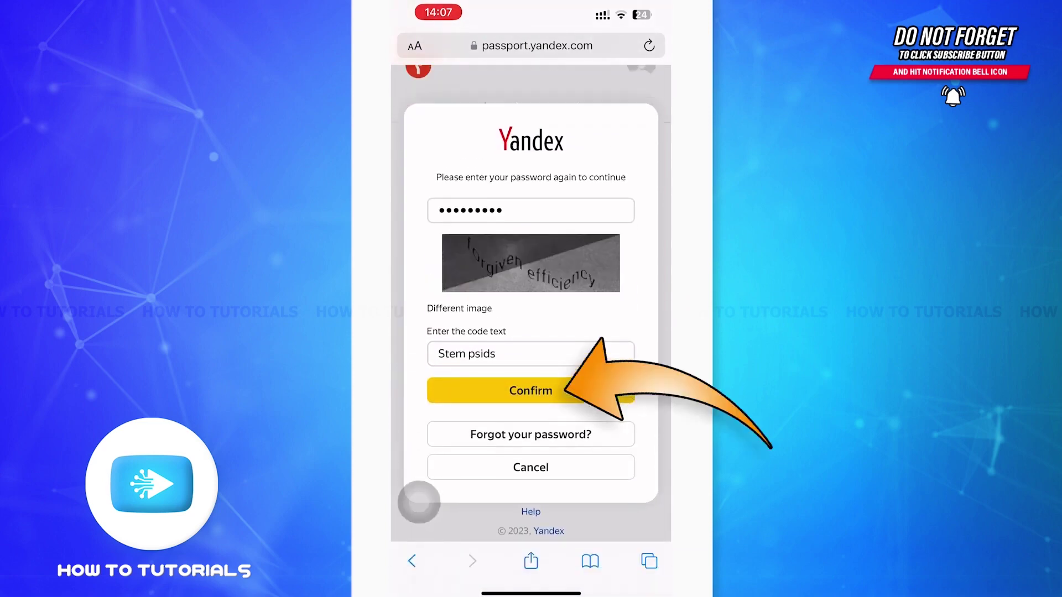
pyautogui.click(532, 390)
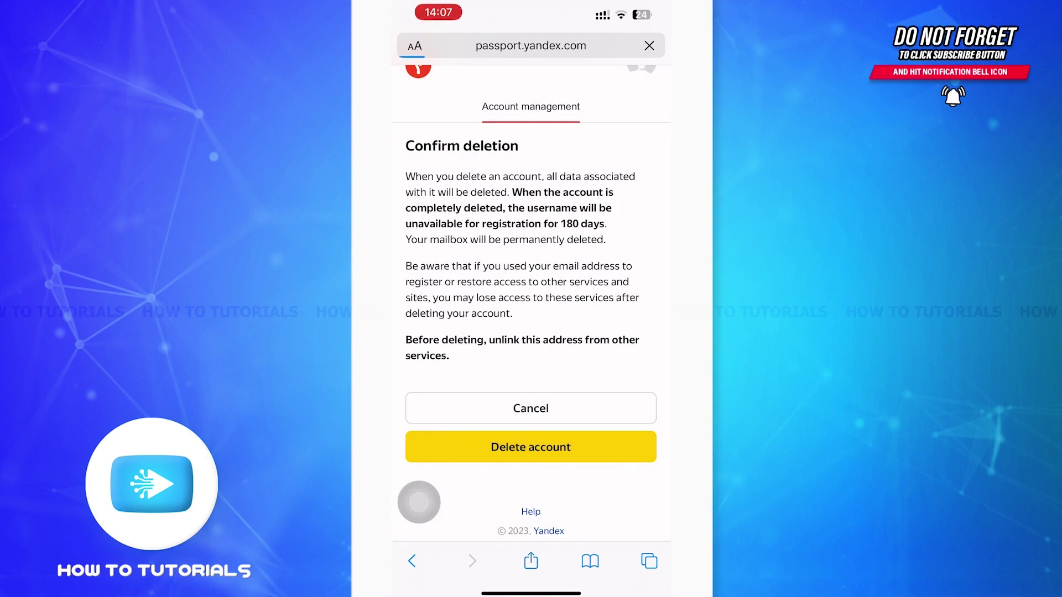
# Confirm permanent account deletion, then choose Log in to another account
pyautogui.click(450, 452)
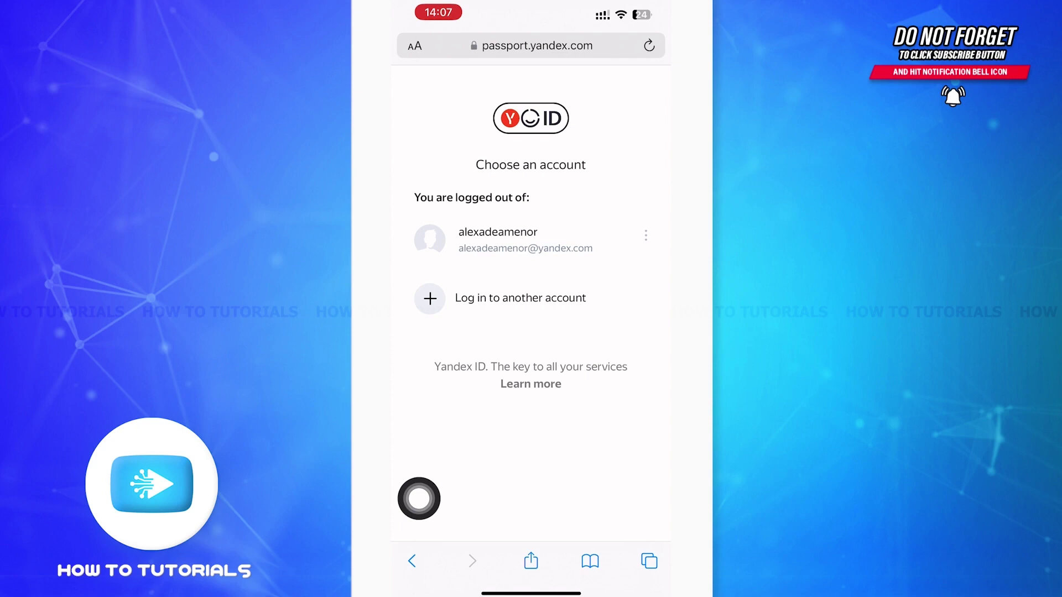
pyautogui.click(520, 298)
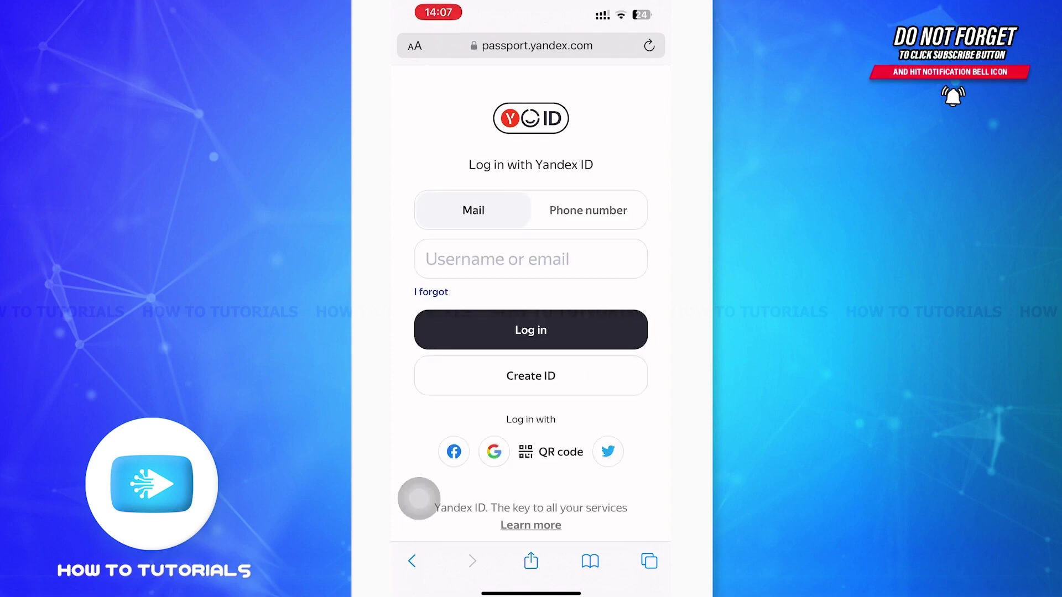